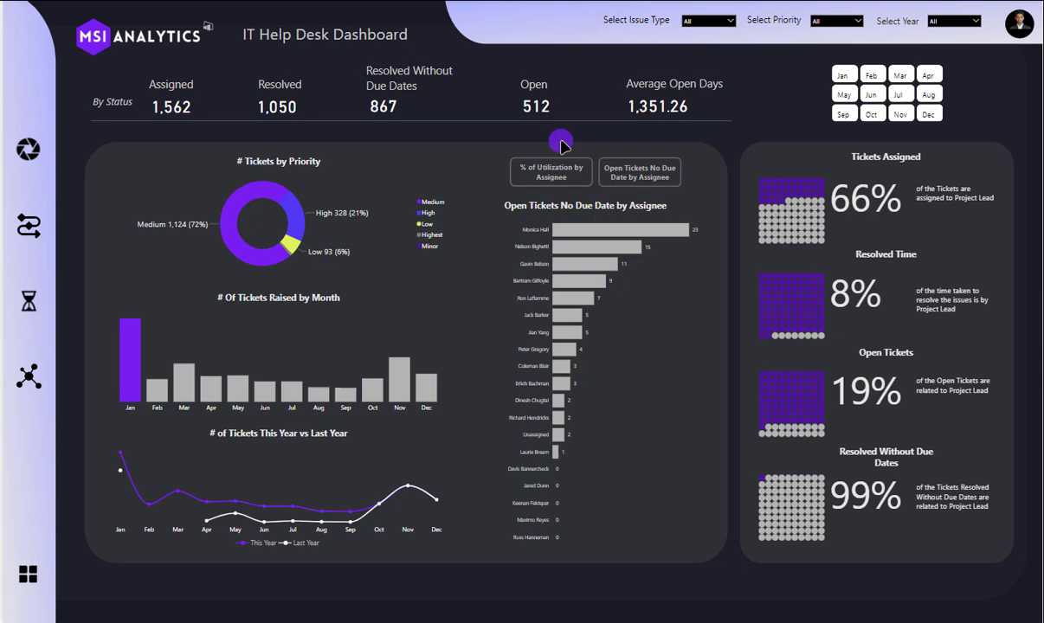
# Step: Filter the dashboard to 2020, view the January and March figures in turn, and clear the month filter
pyautogui.click(966, 22)
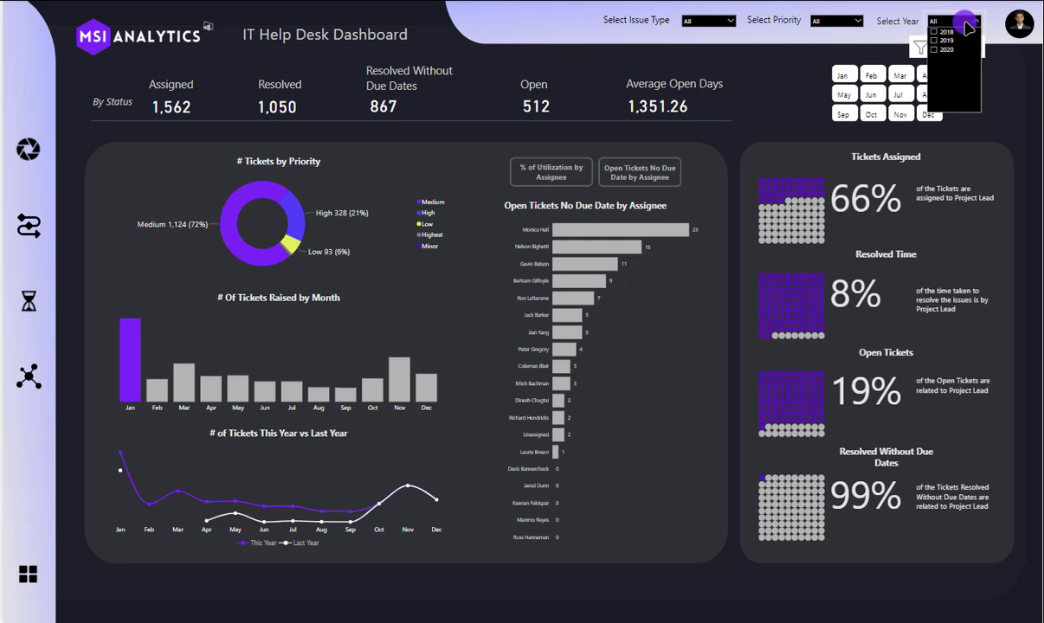
pyautogui.click(945, 49)
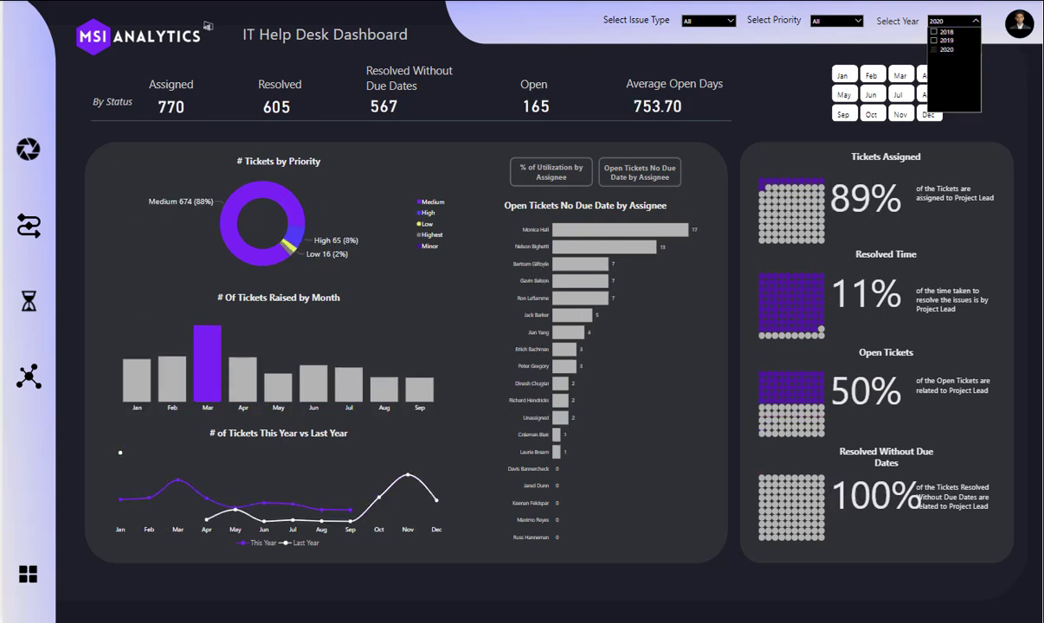
pyautogui.click(839, 79)
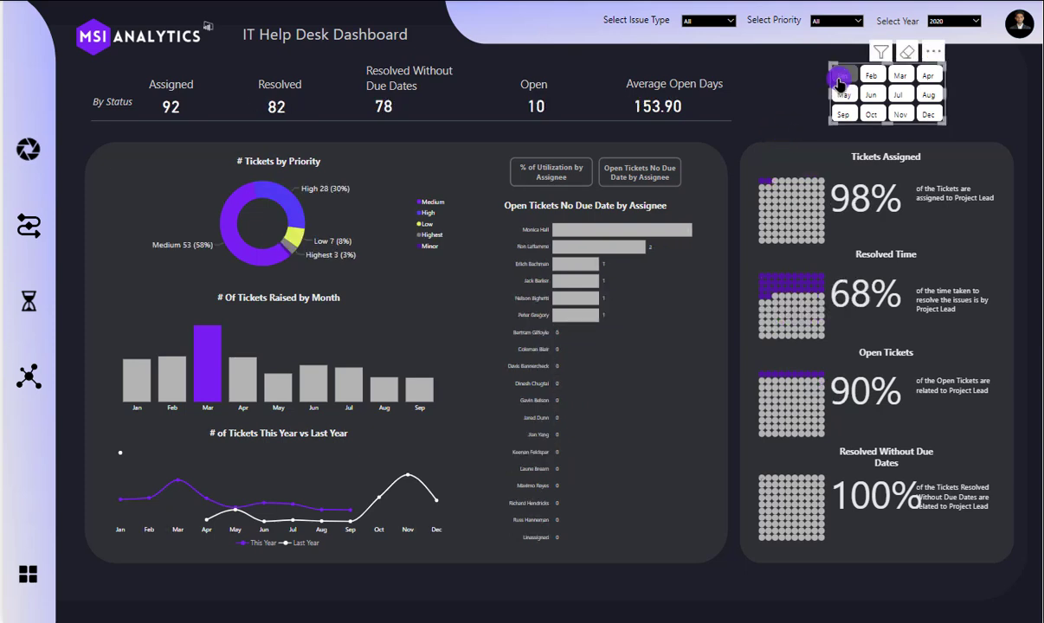
pyautogui.click(899, 76)
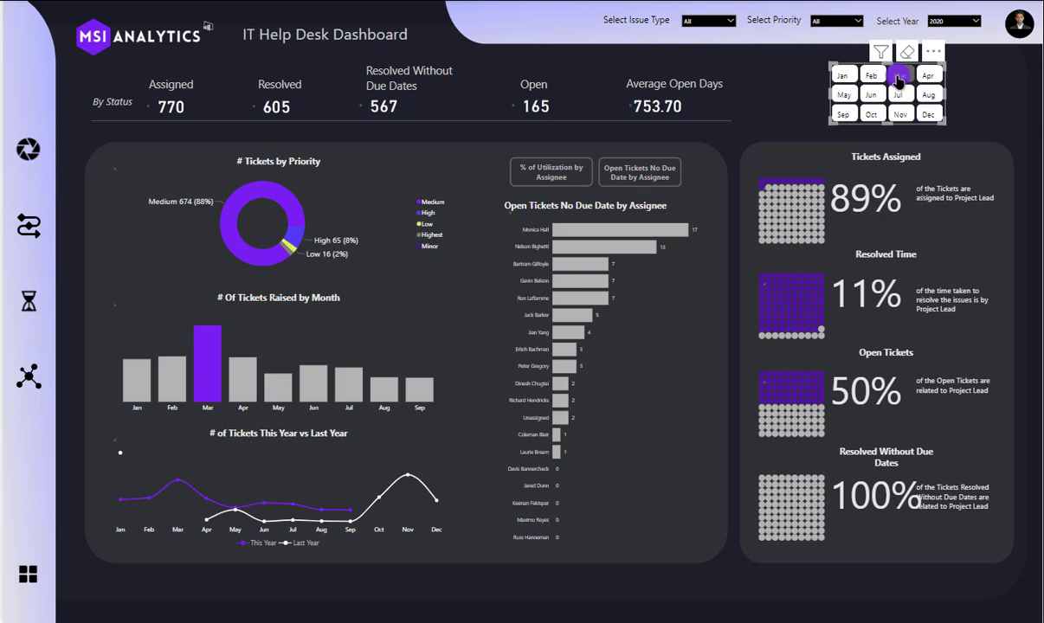
pyautogui.click(897, 73)
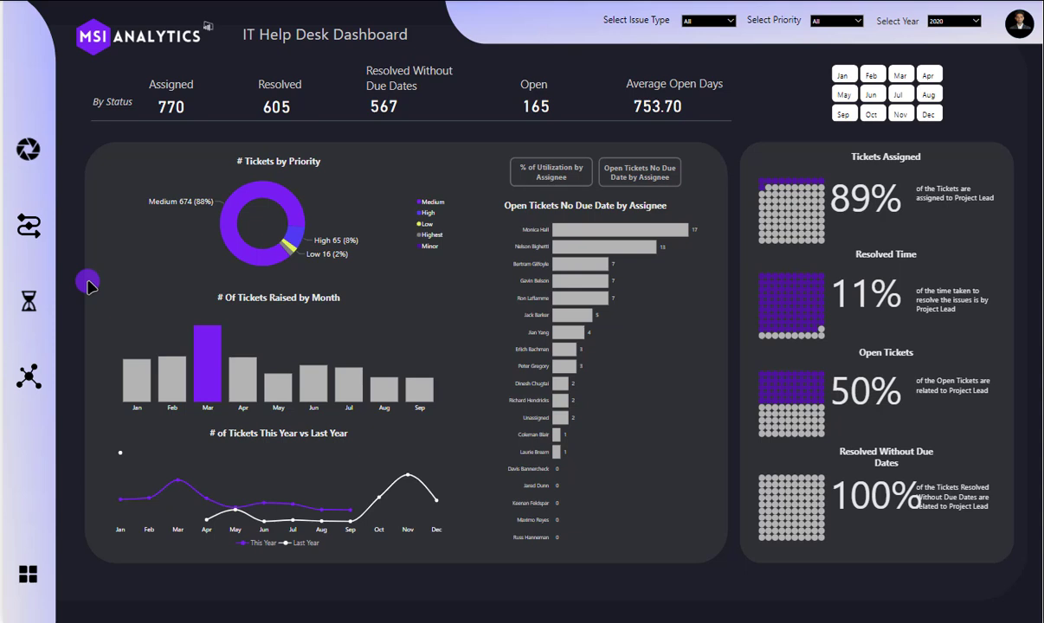
# Step: Cross-filter the dashboard by the Medium priority slice and by the March and April bars in turn, clearing each selection
pyautogui.click(288, 211)
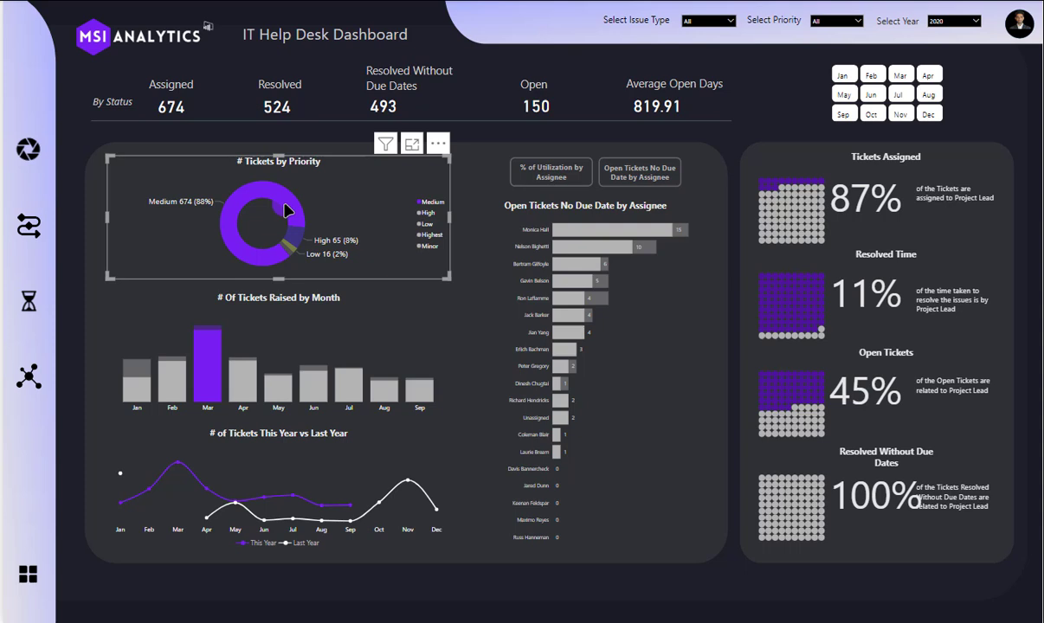
pyautogui.click(289, 211)
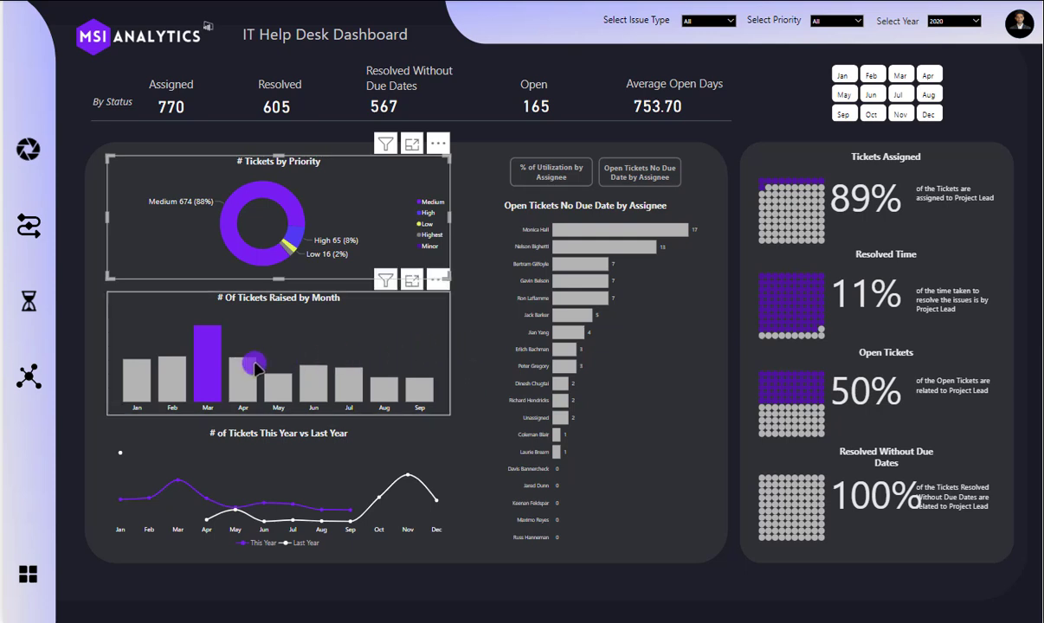
pyautogui.click(215, 372)
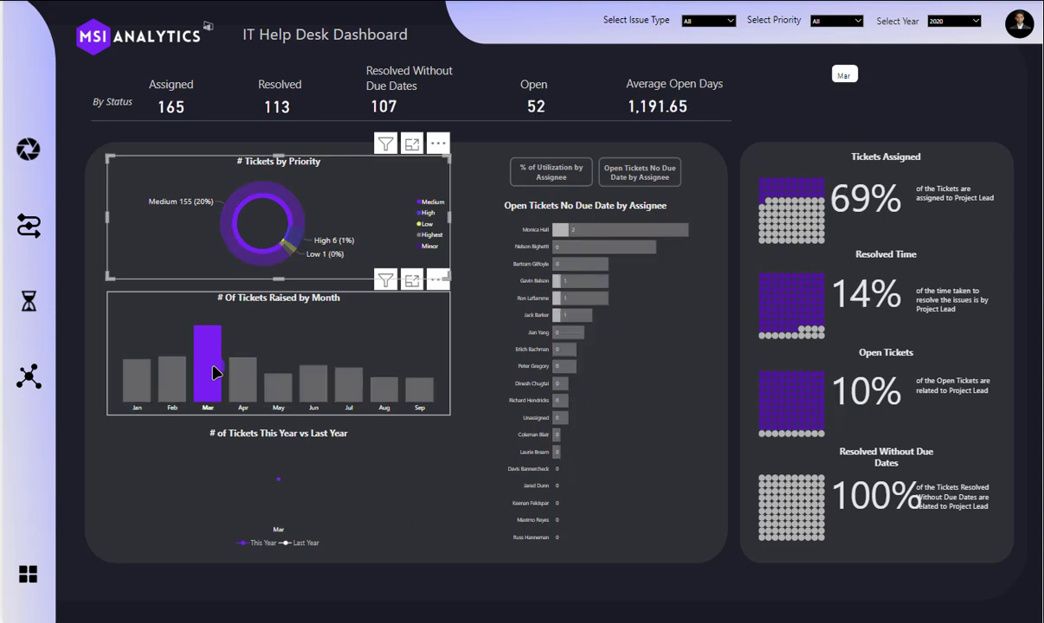
pyautogui.click(215, 371)
pyautogui.click(245, 378)
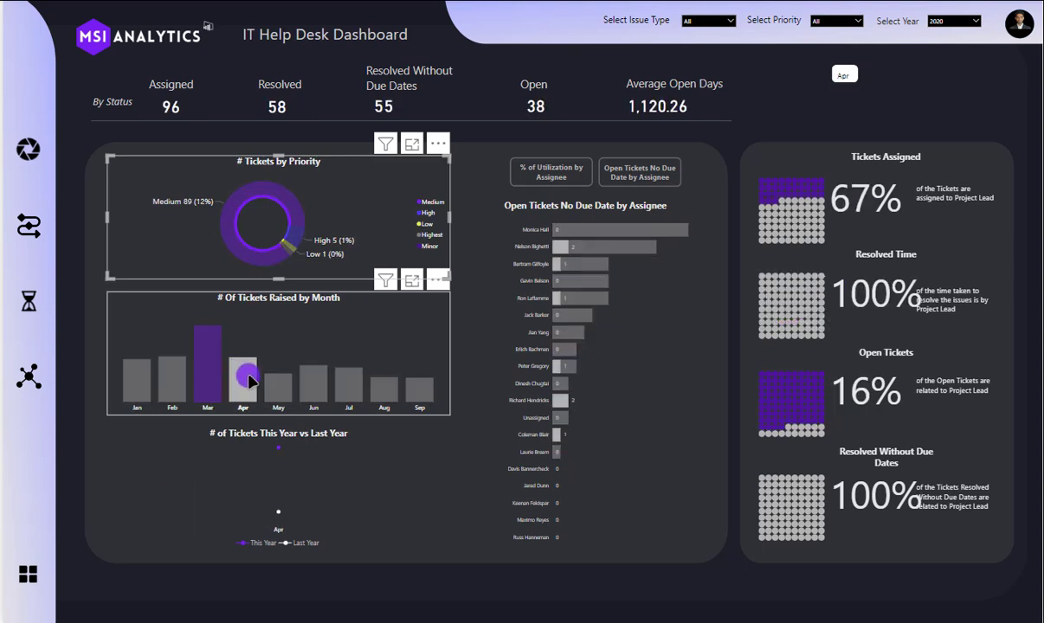
pyautogui.click(247, 379)
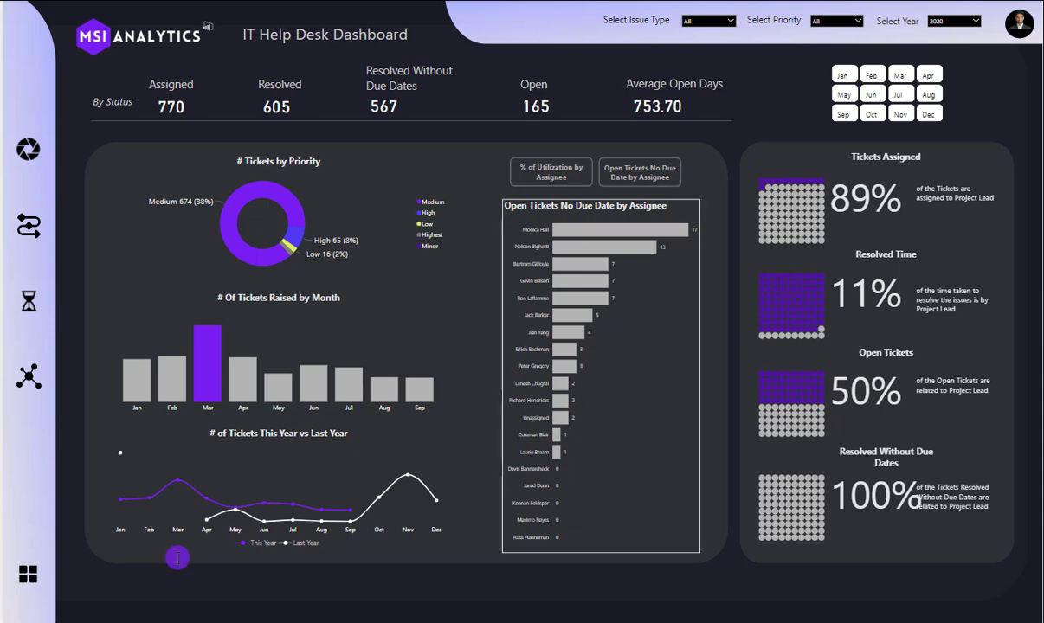
# Step: Reset the year filter to include all years
pyautogui.click(953, 21)
pyautogui.click(942, 40)
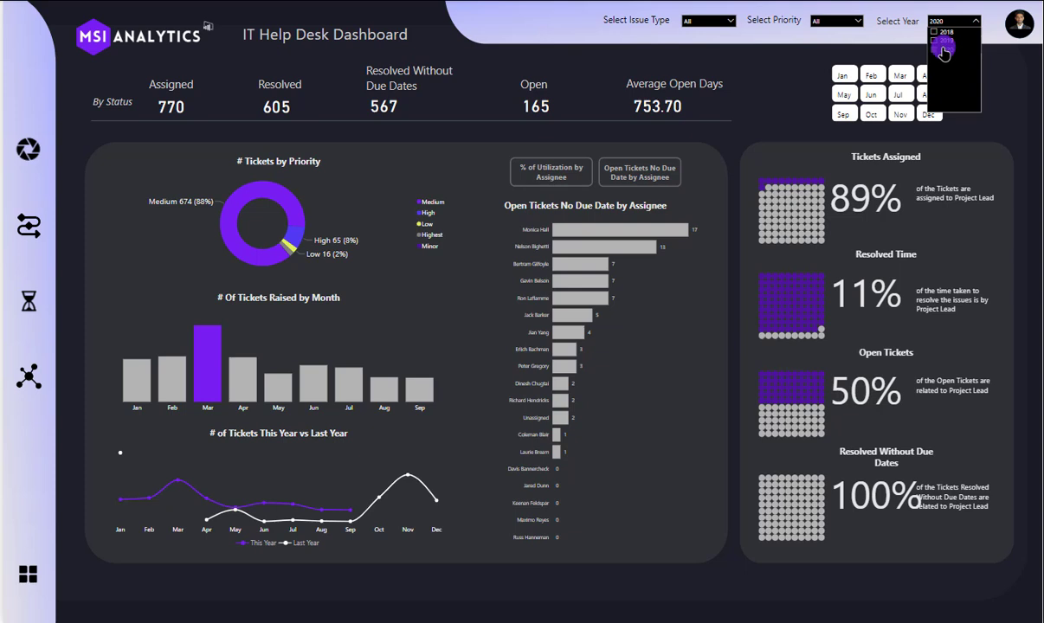
pyautogui.click(941, 40)
pyautogui.click(942, 41)
pyautogui.click(969, 52)
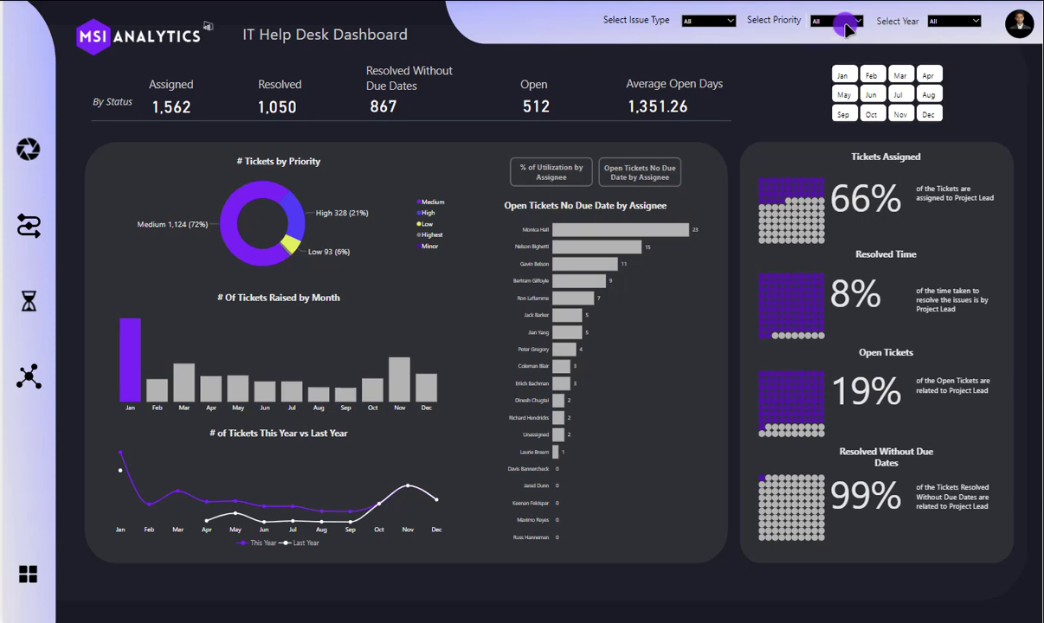
# Step: View the dashboard filtered by the Break/fix, Corrective Action Plan and Internal Process issue types in turn
pyautogui.click(727, 24)
pyautogui.click(716, 33)
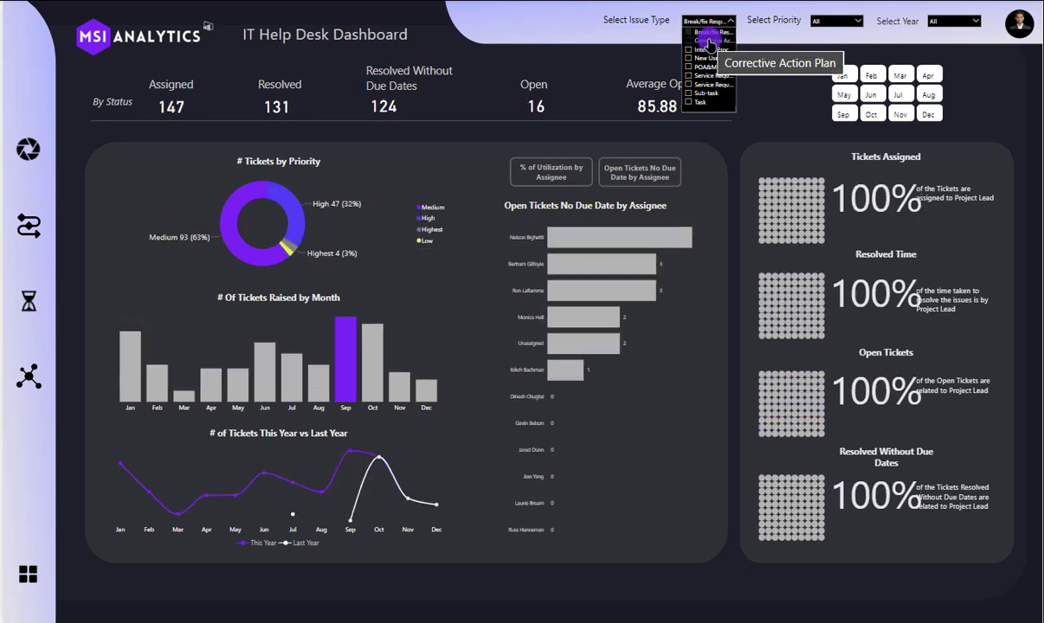
pyautogui.click(708, 41)
pyautogui.click(708, 33)
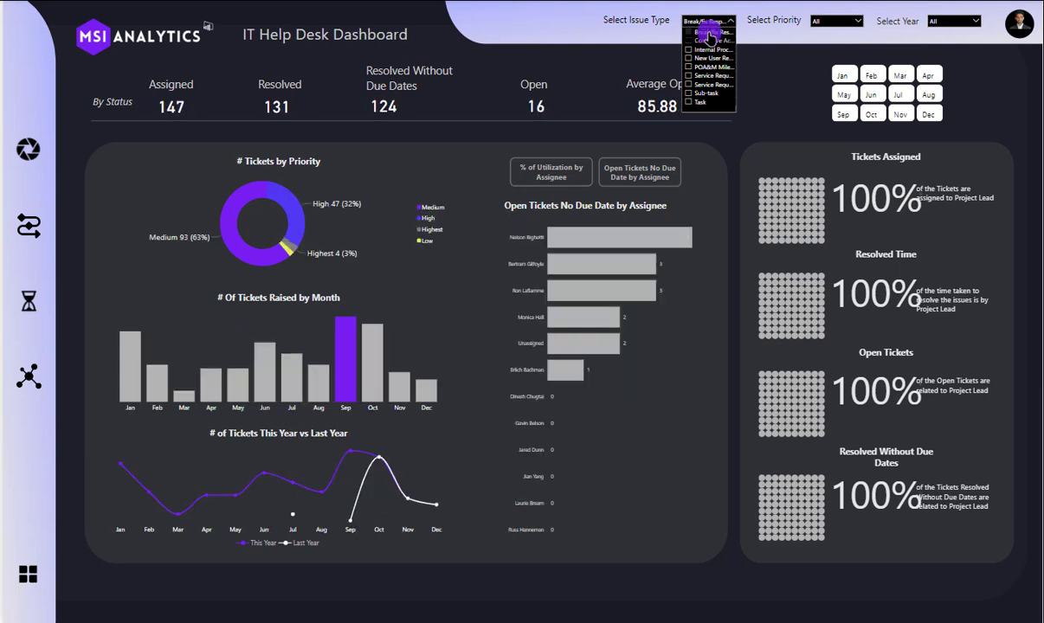
pyautogui.click(710, 40)
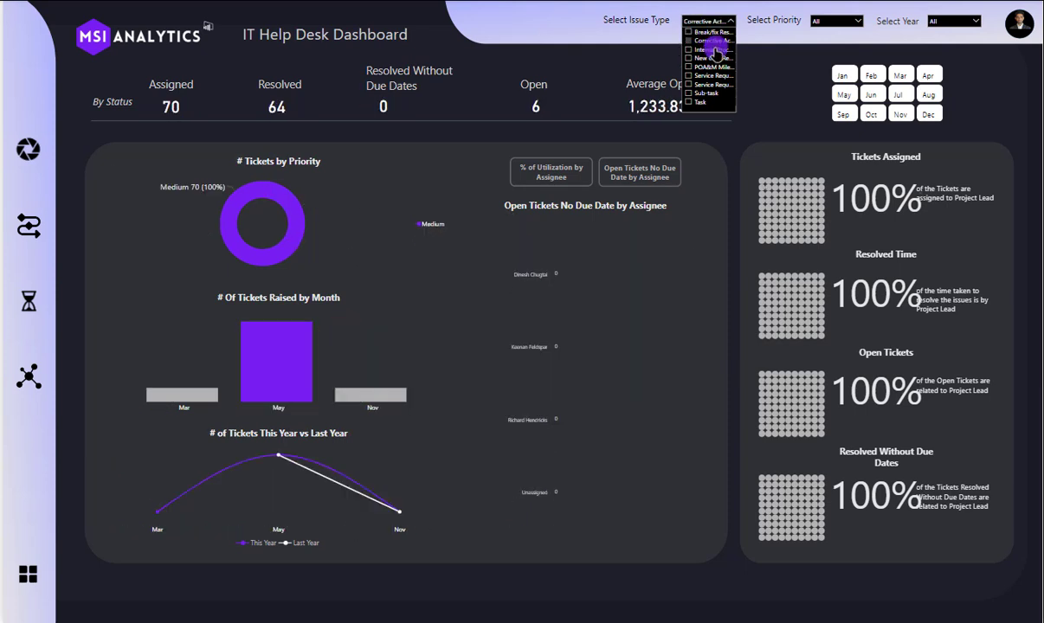
pyautogui.click(714, 49)
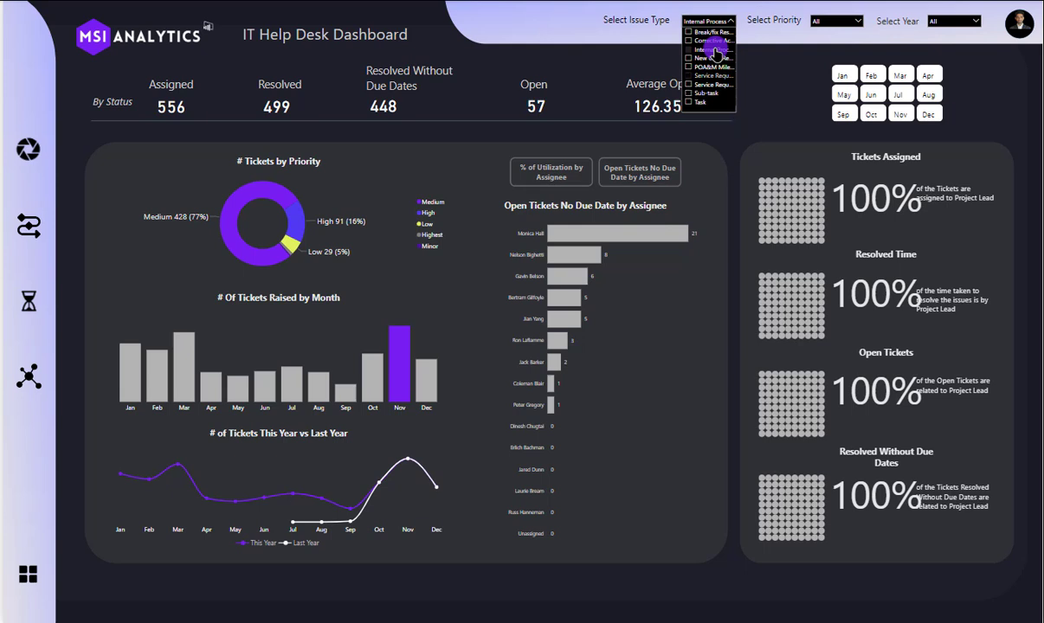
pyautogui.click(749, 61)
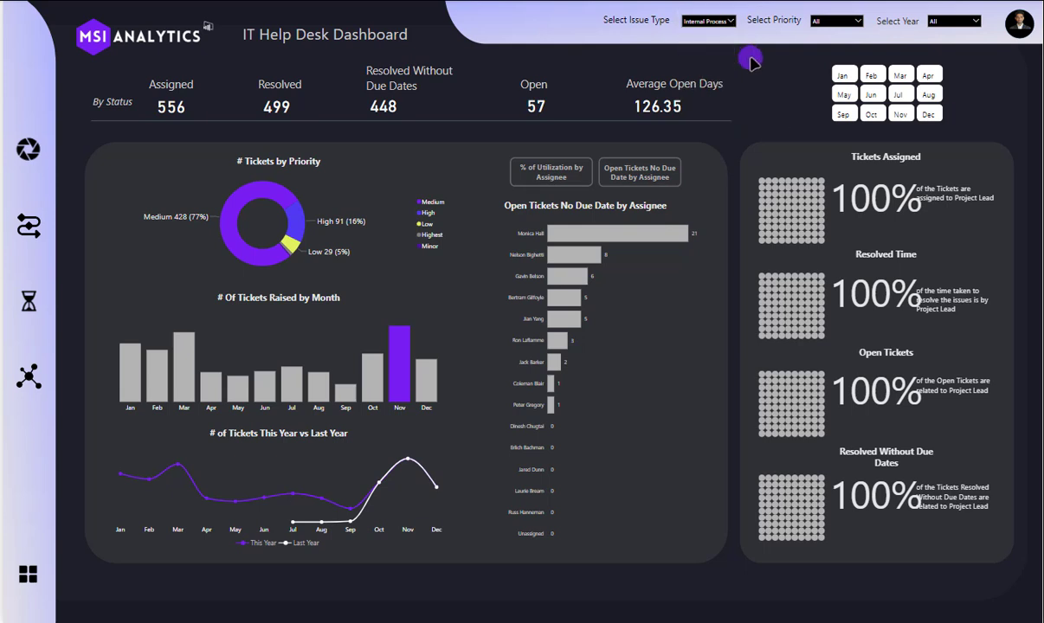
# Step: Clear the Internal Process filter to include all issue types
pyautogui.click(727, 22)
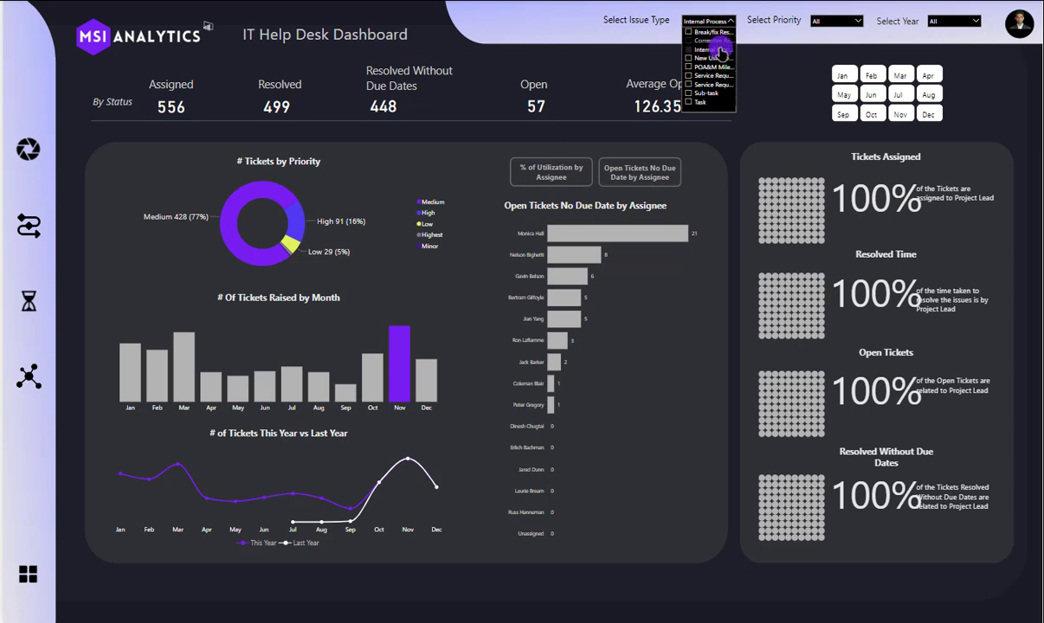
pyautogui.click(718, 42)
pyautogui.click(715, 50)
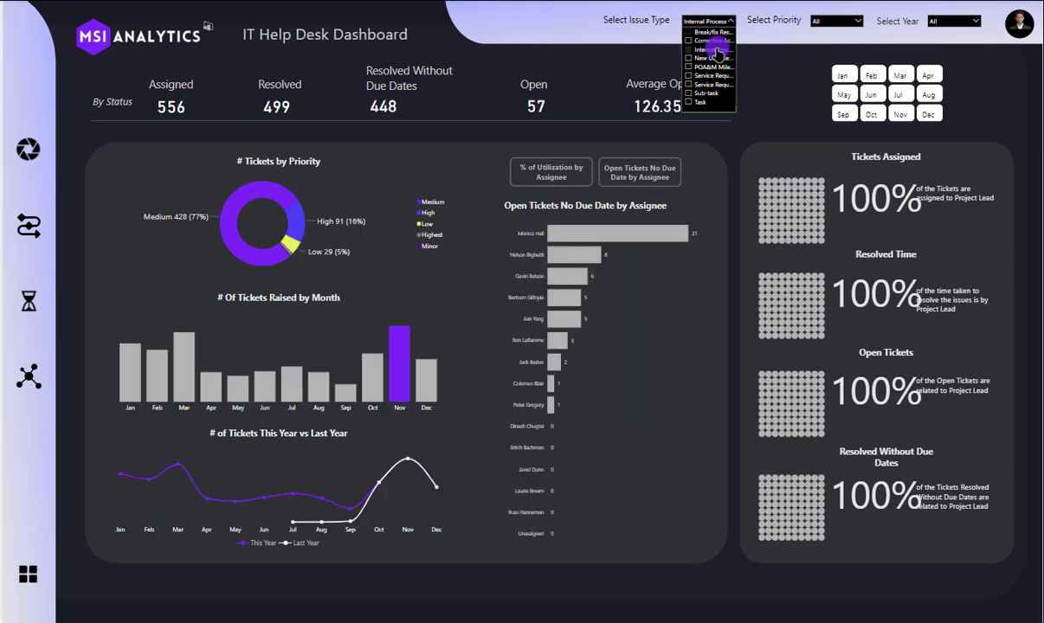
pyautogui.click(759, 64)
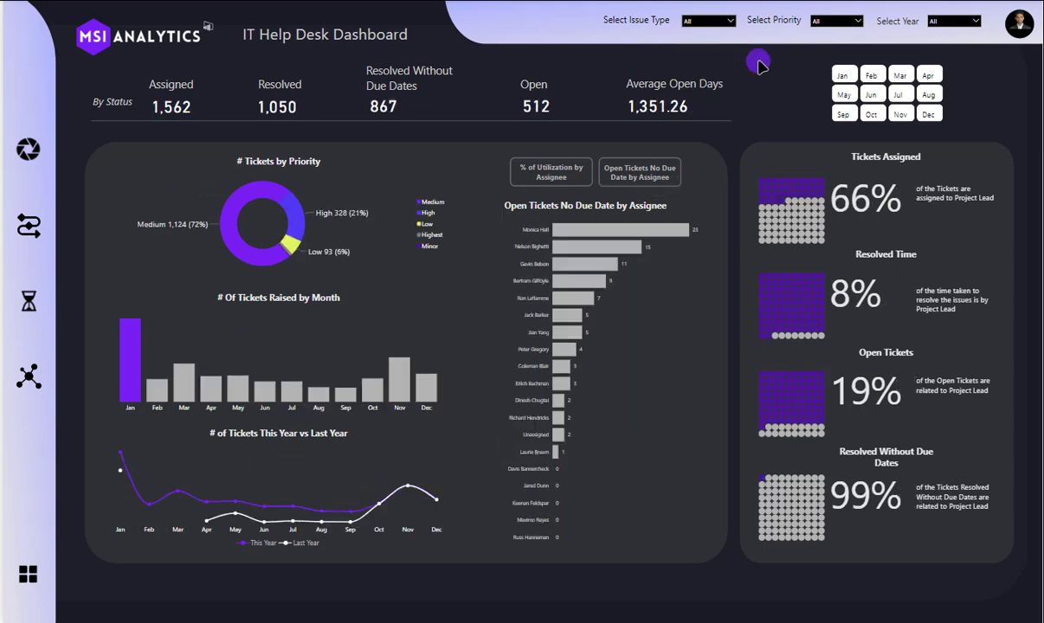
# Step: Switch the assignee chart to % of Utilization by Assignee and filter the dashboard to 2020
pyautogui.keyDown('ctrl'); pyautogui.click(541, 184); pyautogui.keyUp('ctrl')
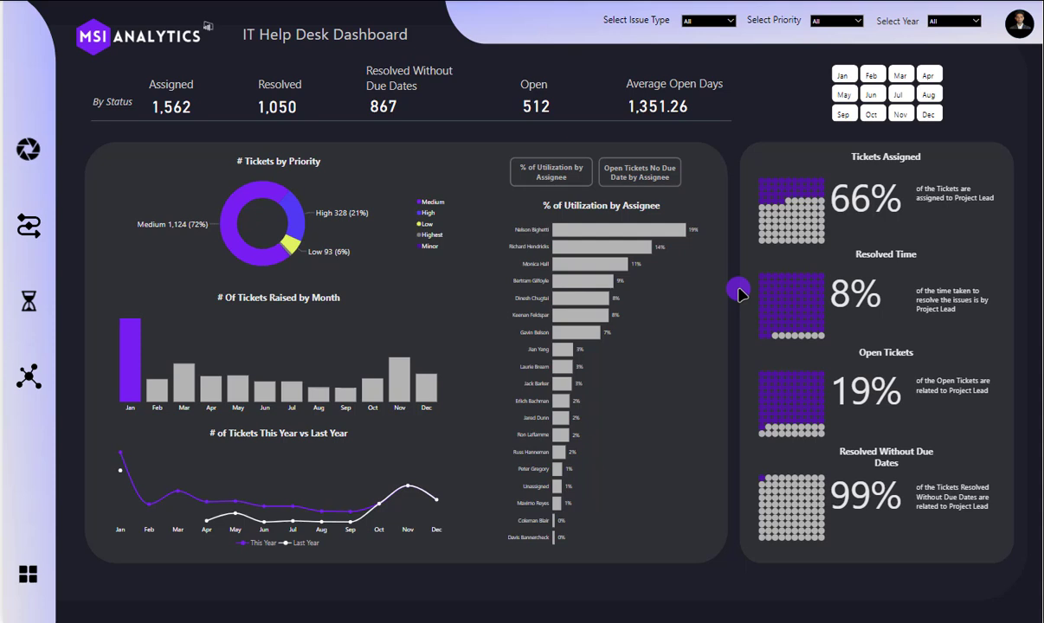
pyautogui.click(945, 21)
pyautogui.click(942, 48)
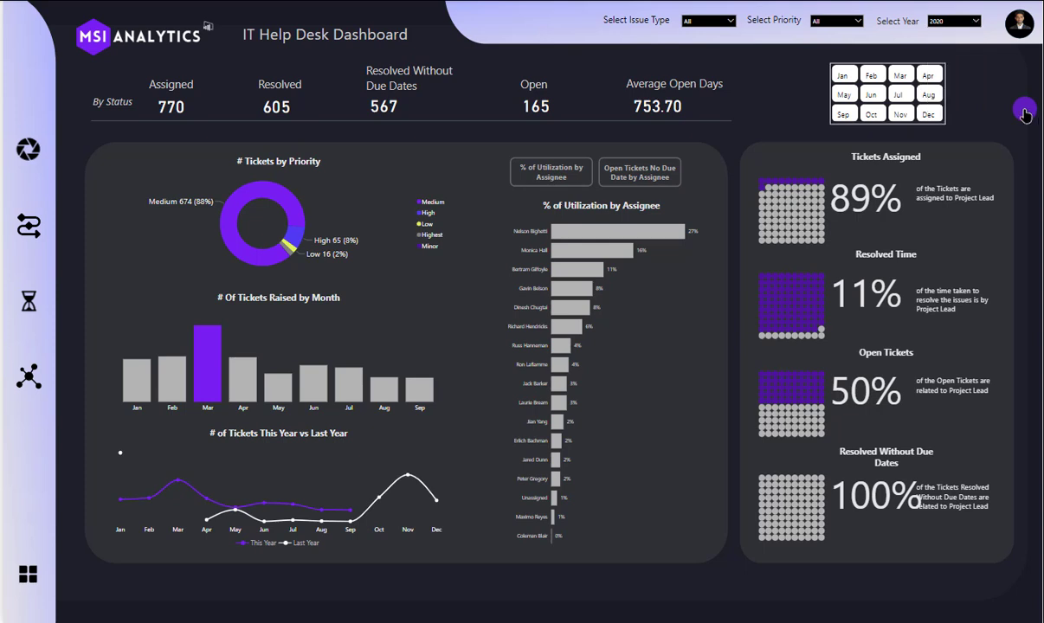
# Step: View the assignee utilization for January and February 2020 separately, and clear the month filter
pyautogui.click(845, 76)
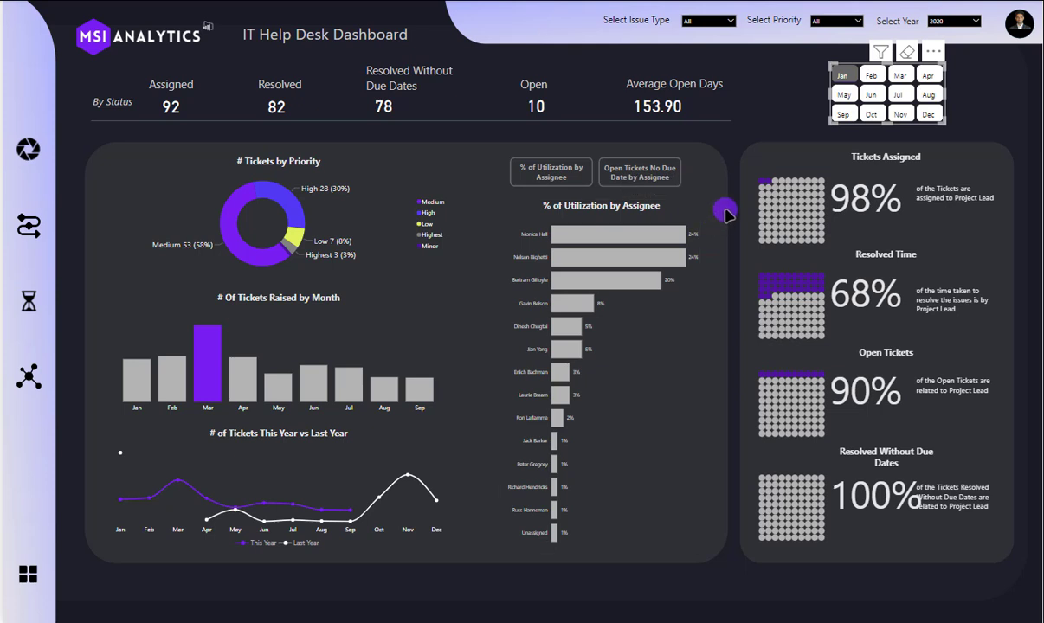
pyautogui.click(847, 80)
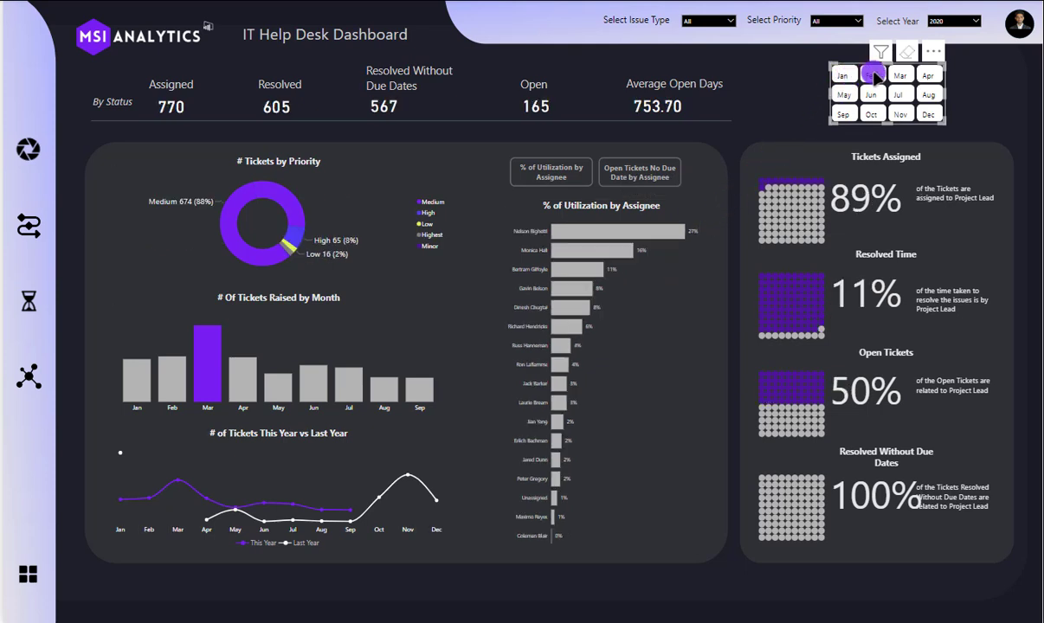
pyautogui.click(876, 77)
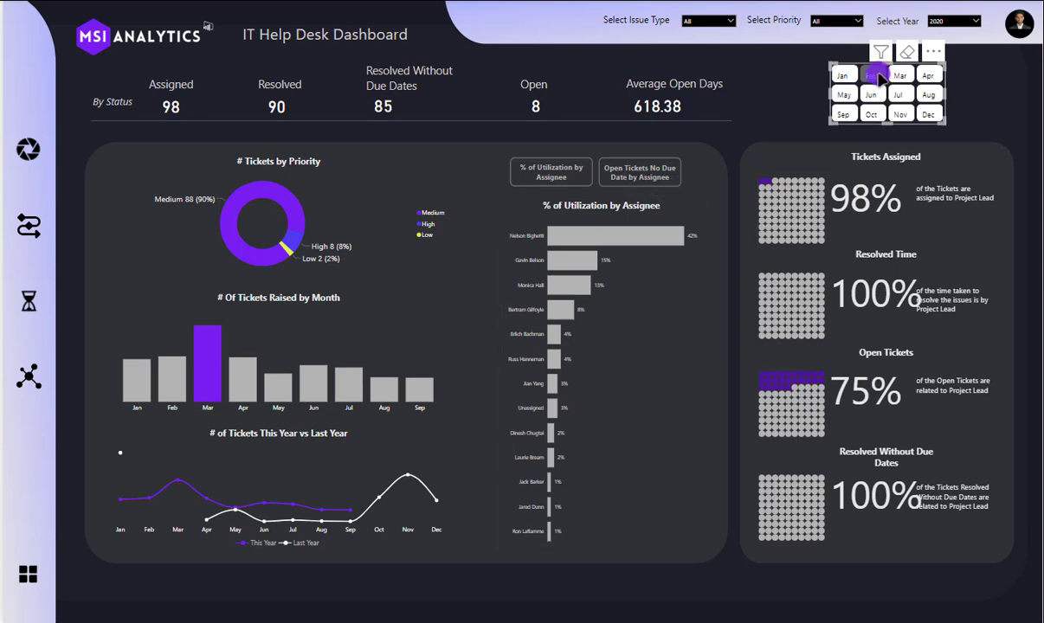
pyautogui.click(876, 76)
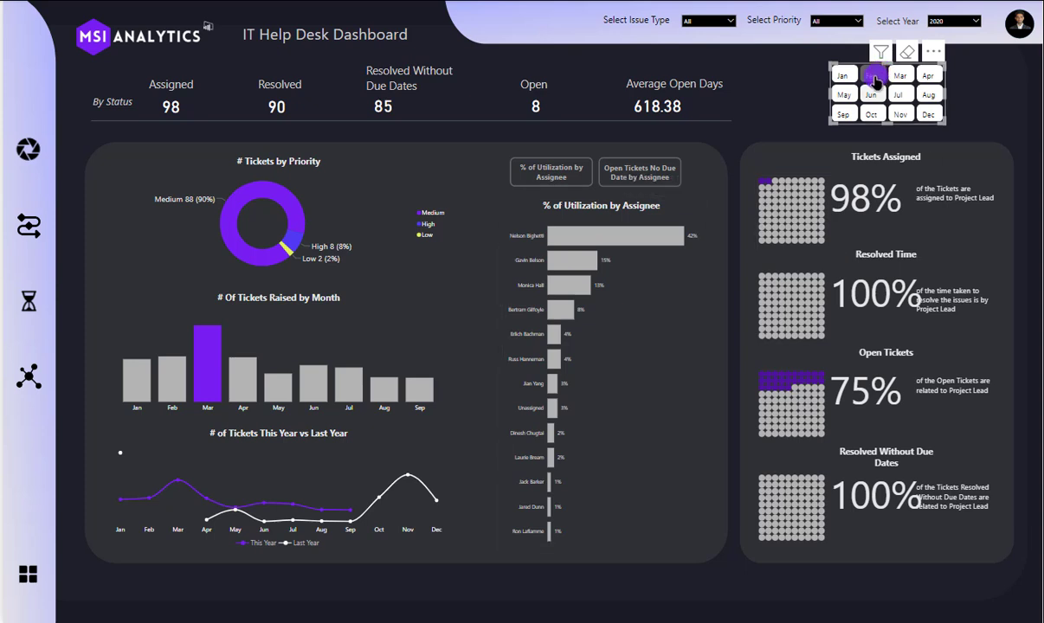
# Step: Switch the assignee chart to Open Tickets No Due Date by Assignee and remove the 2020 year filter
pyautogui.keyDown('ctrl'); pyautogui.click(633, 167); pyautogui.keyUp('ctrl')
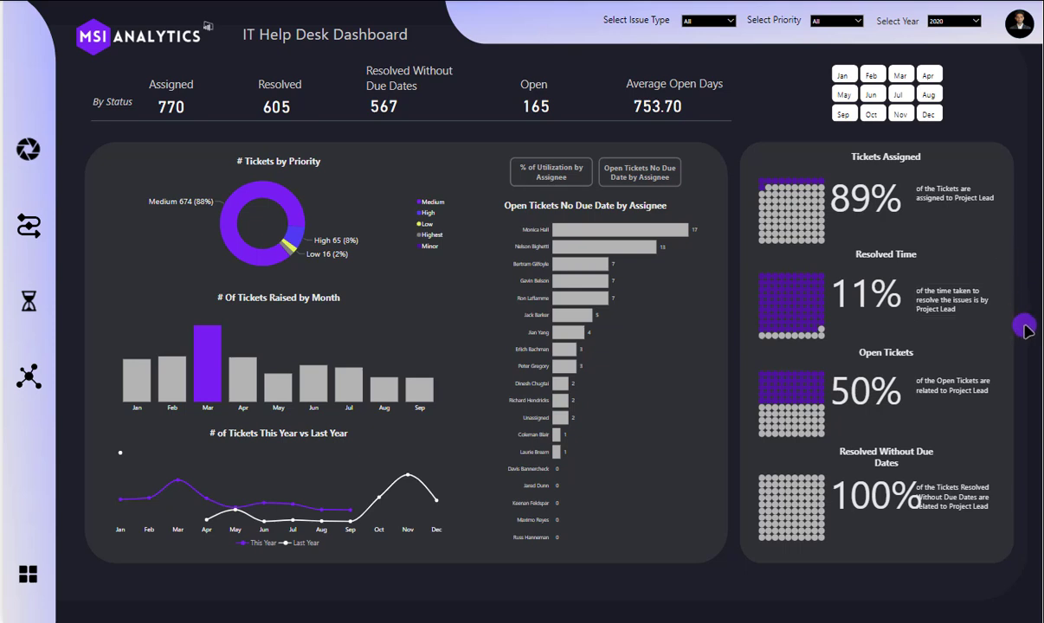
pyautogui.click(959, 26)
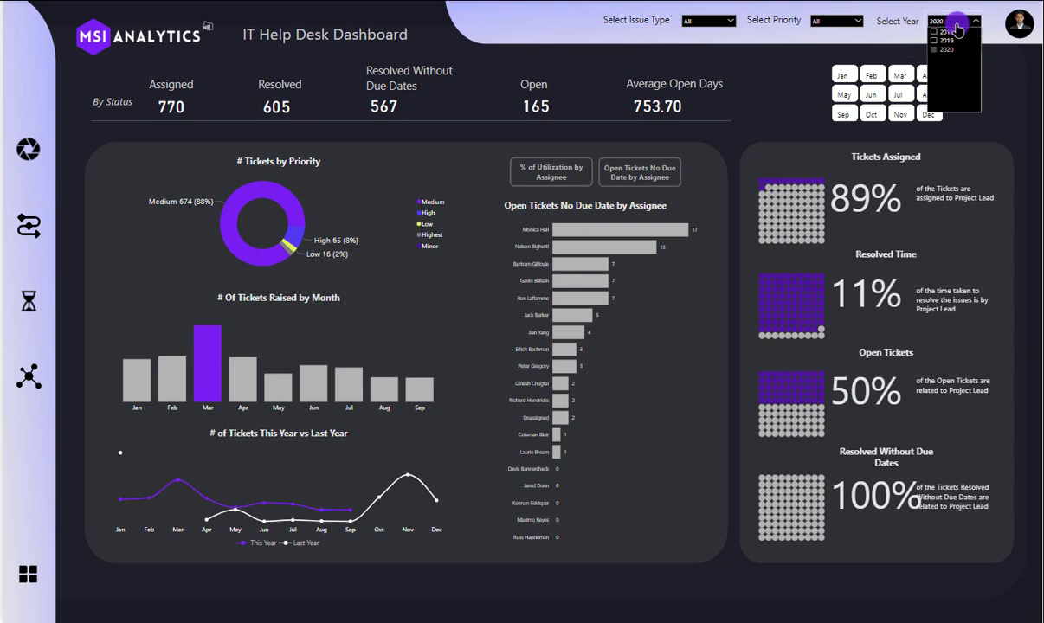
pyautogui.click(946, 49)
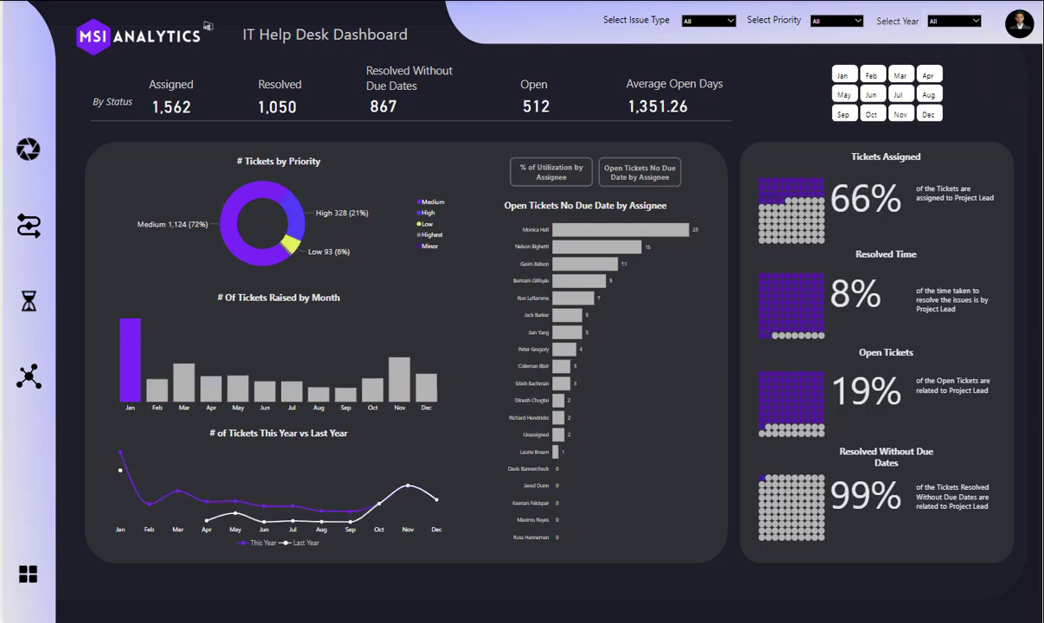